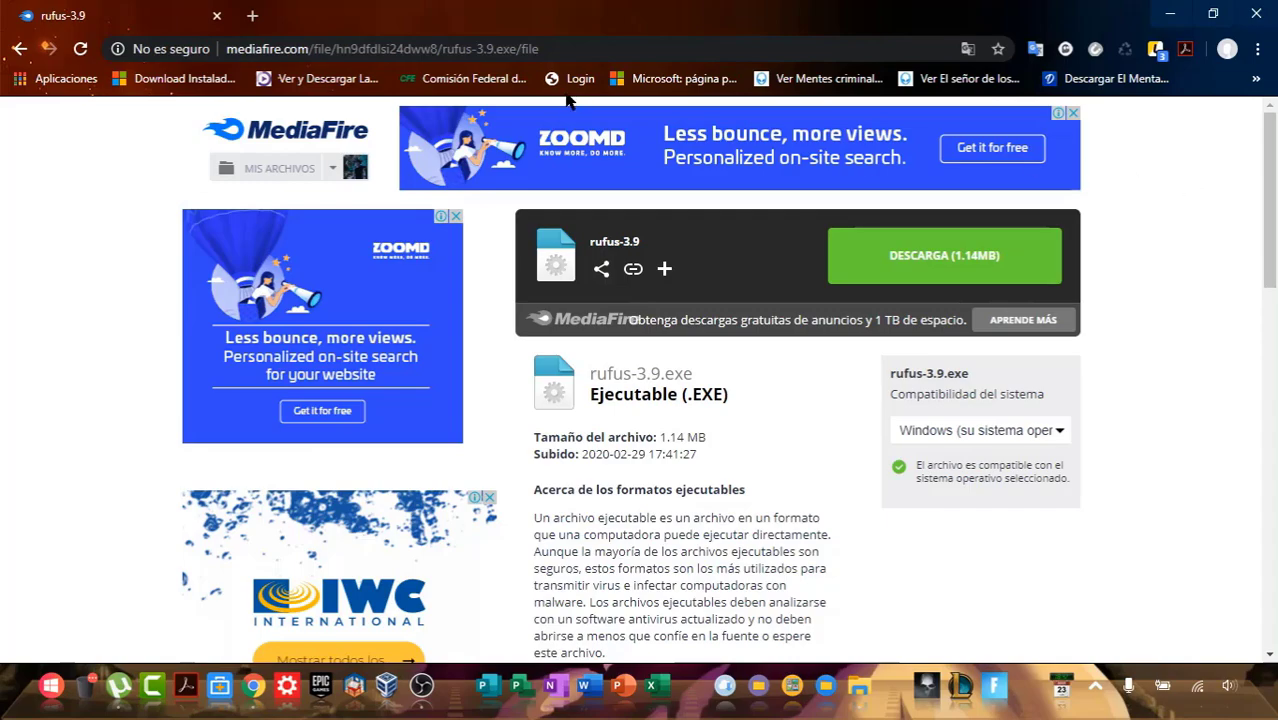
Download rufus-3.9.exe from its MediaFire page
left_click(585, 48)
left_click(1199, 228)
left_click(947, 258)
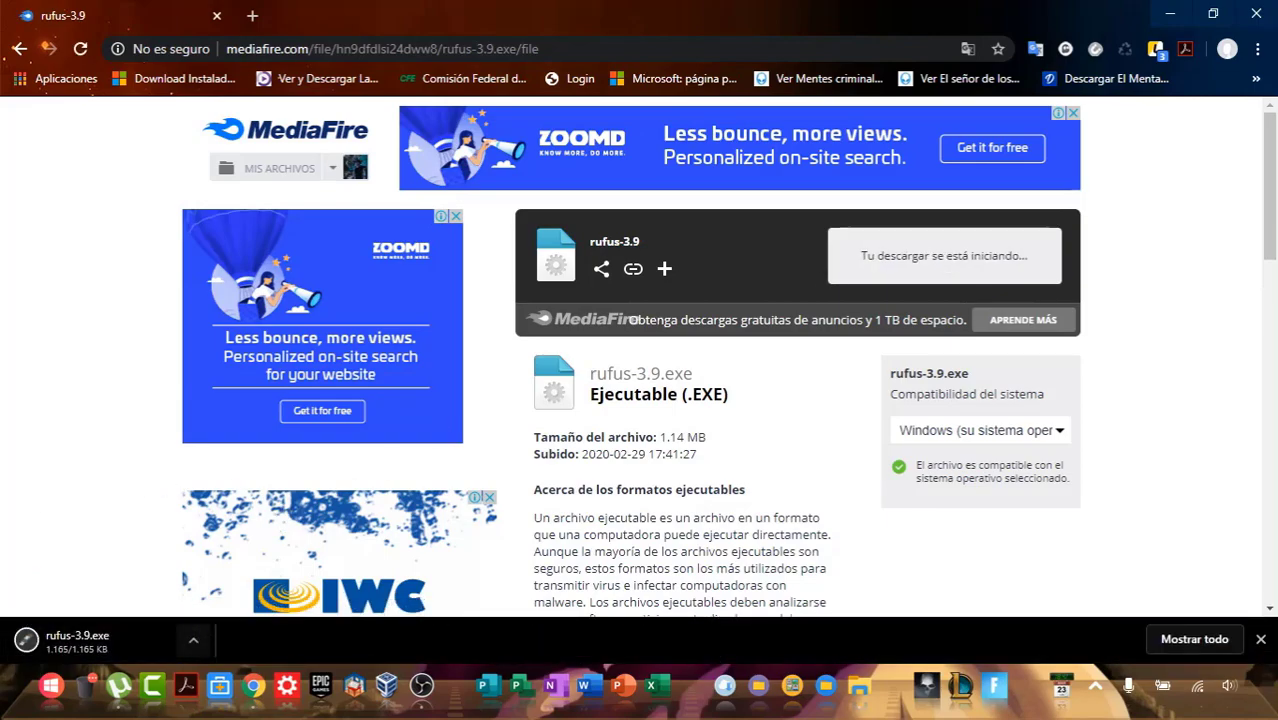
Restore the browser to a smaller window, move it aside and place the downloaded rufus-3.9.exe on the desktop
left_click(1170, 14)
key("alt+Tab")
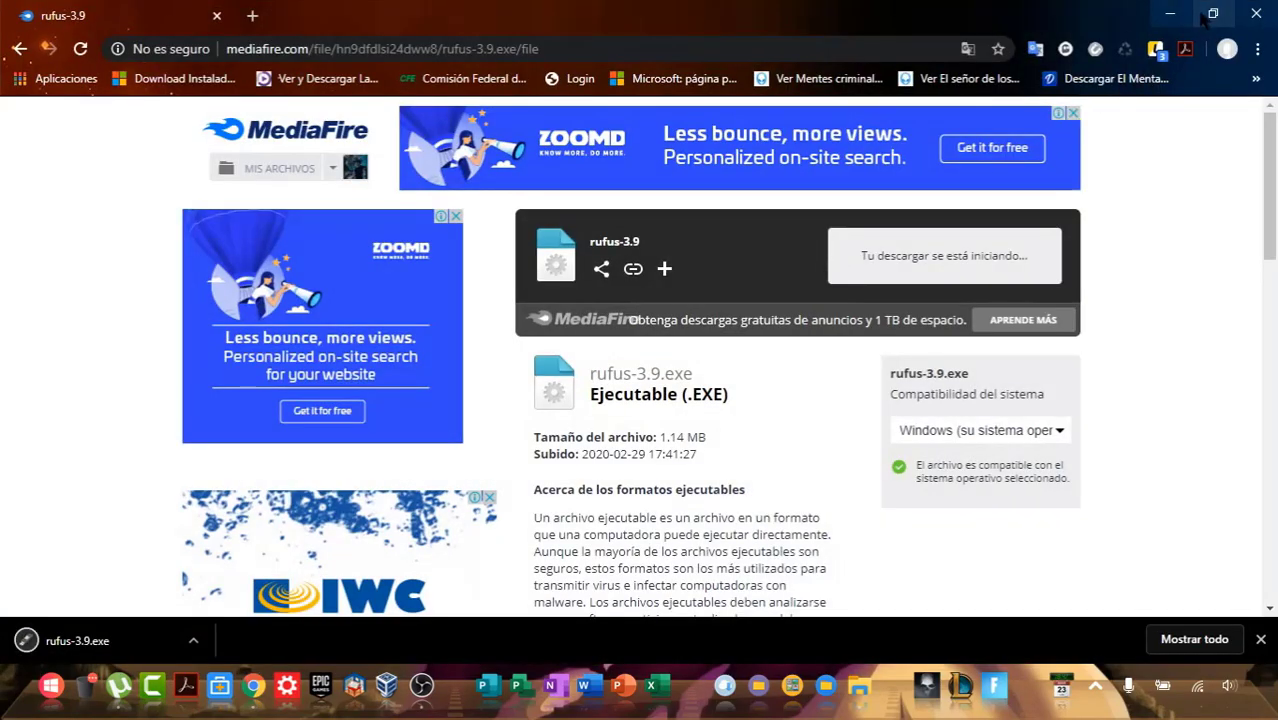
key("super+Down")
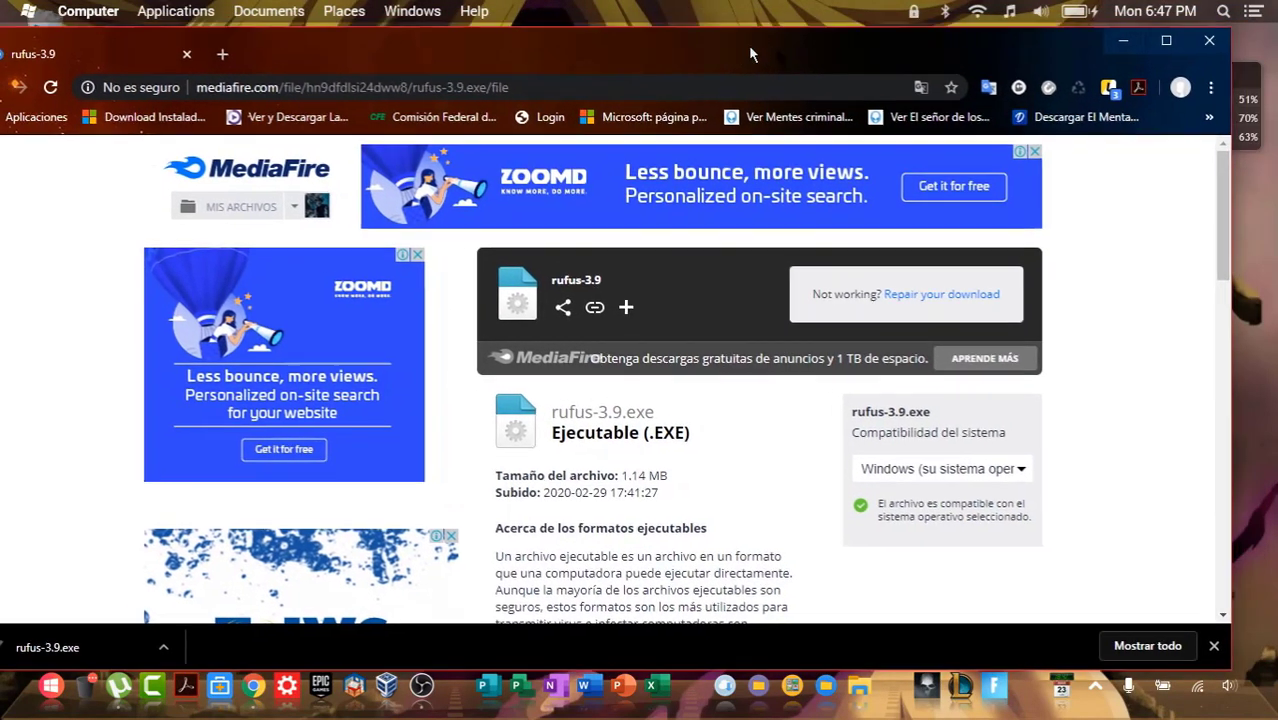
left_click_drag(748, 45, 1204, 27)
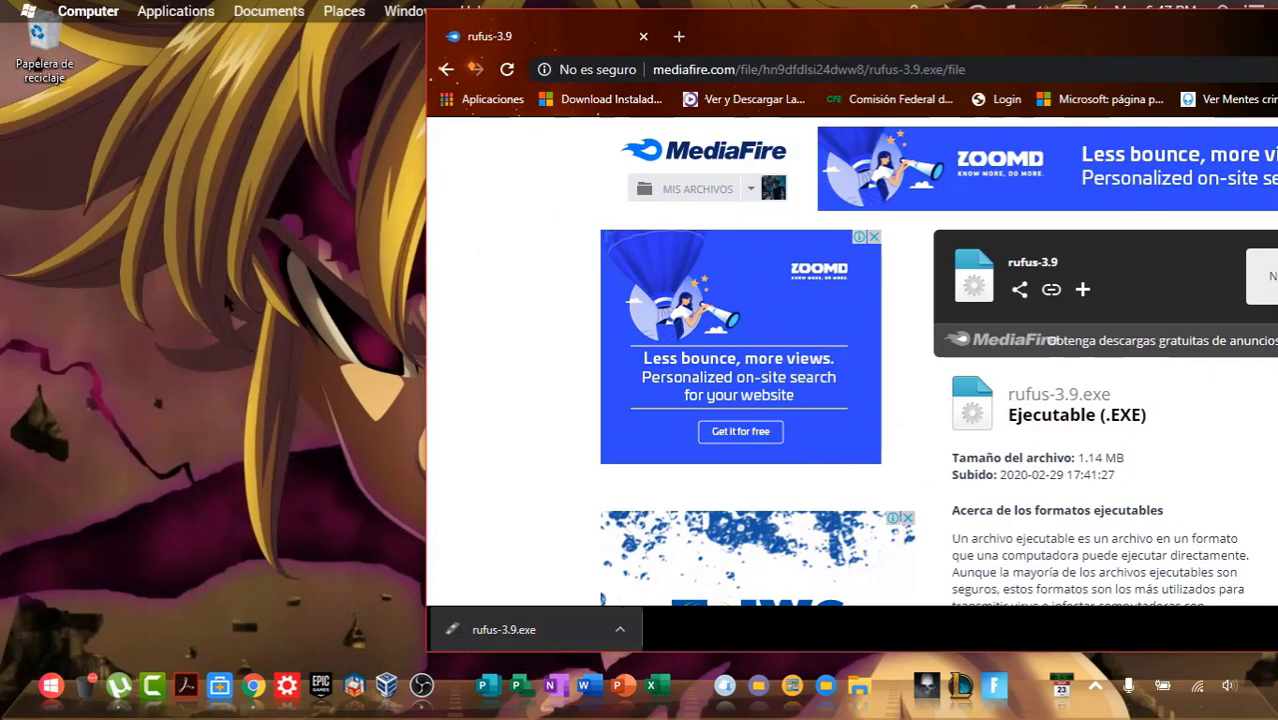
left_click_drag(232, 305, 226, 262)
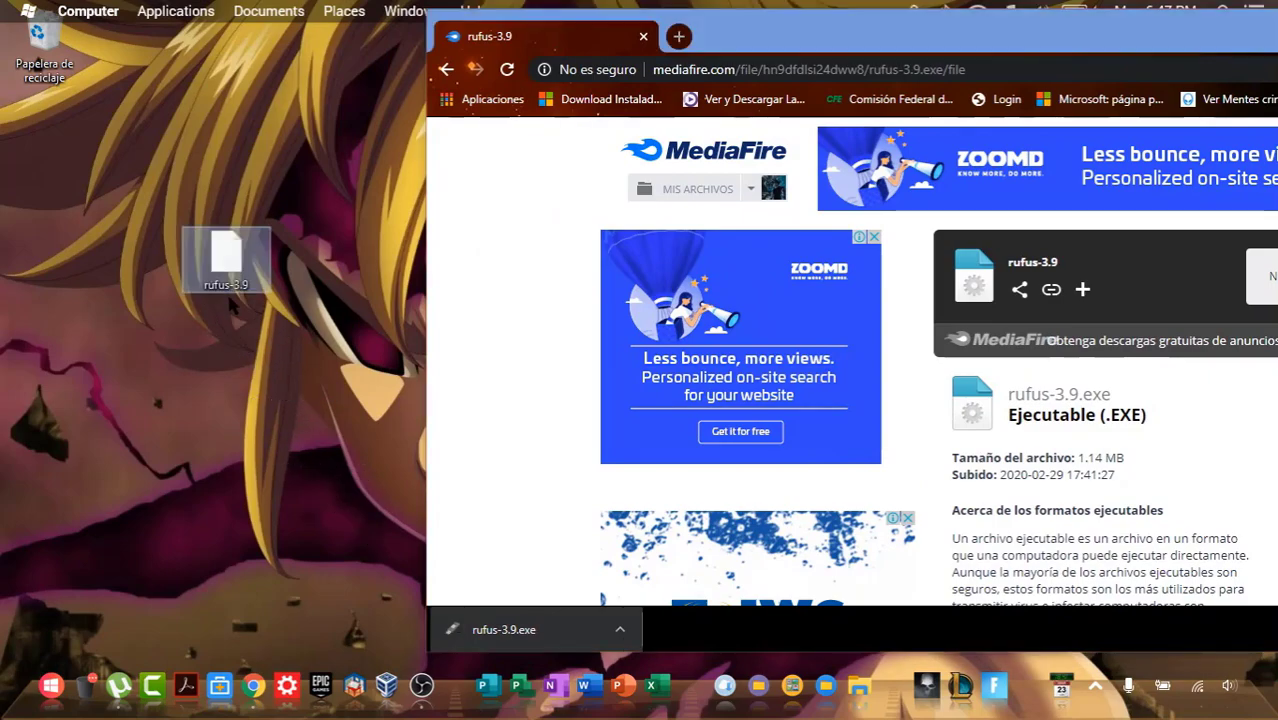
Minimize the browser and move the rufus-3.9 desktop icon below the Papelera de reciclaje icon
left_click_drag(1066, 38, 699, 75)
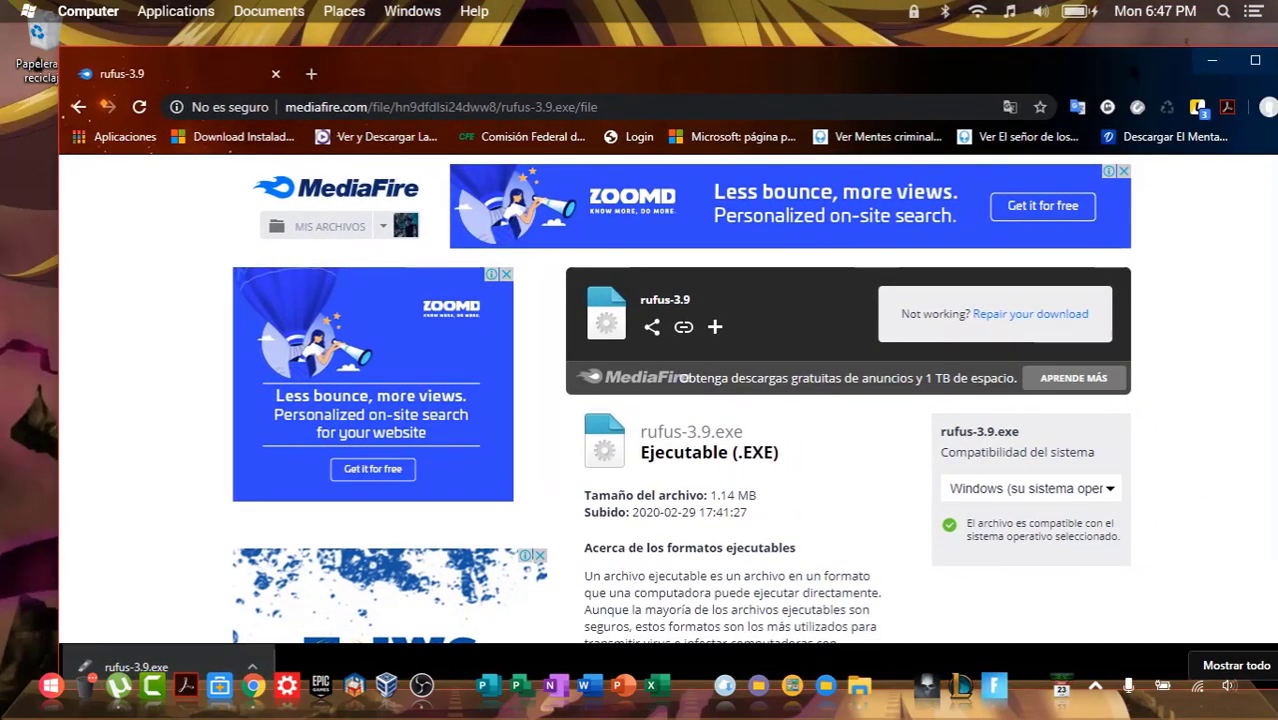
left_click(1212, 60)
left_click_drag(228, 282, 50, 265)
left_click(177, 157)
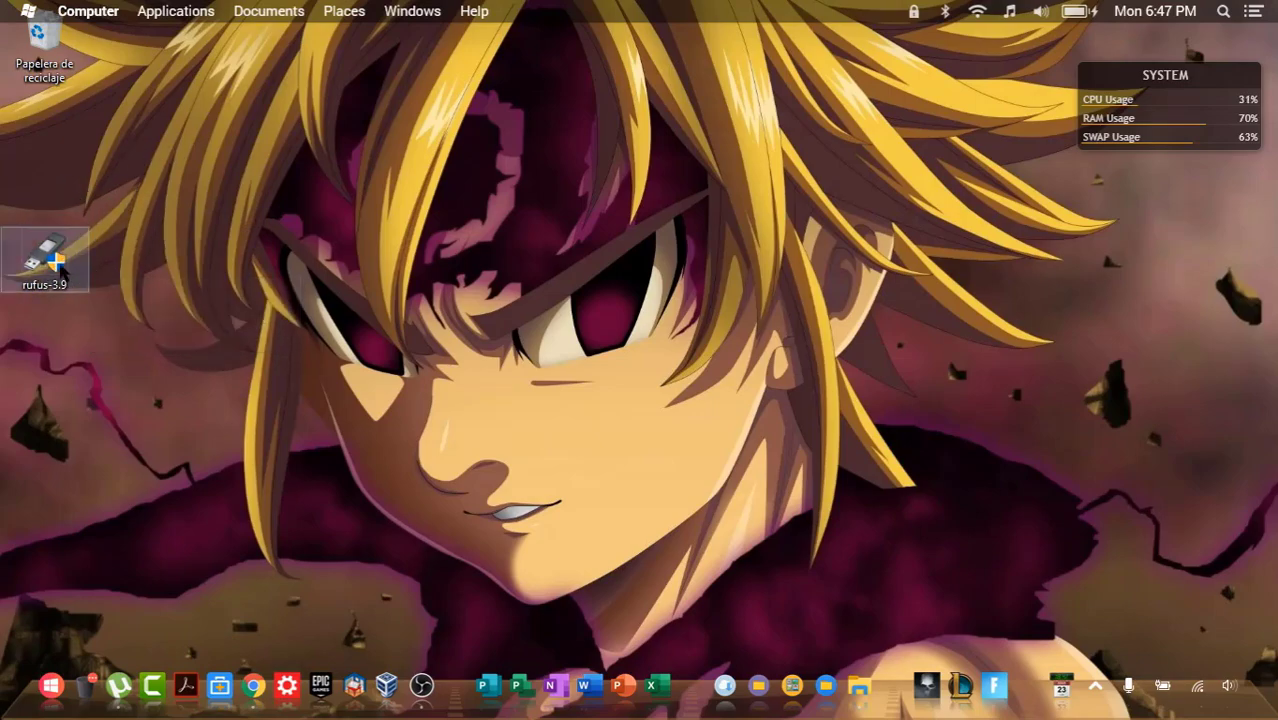
Launch rufus-3.9 from the desktop and reposition its window
mouse_move(56, 260)
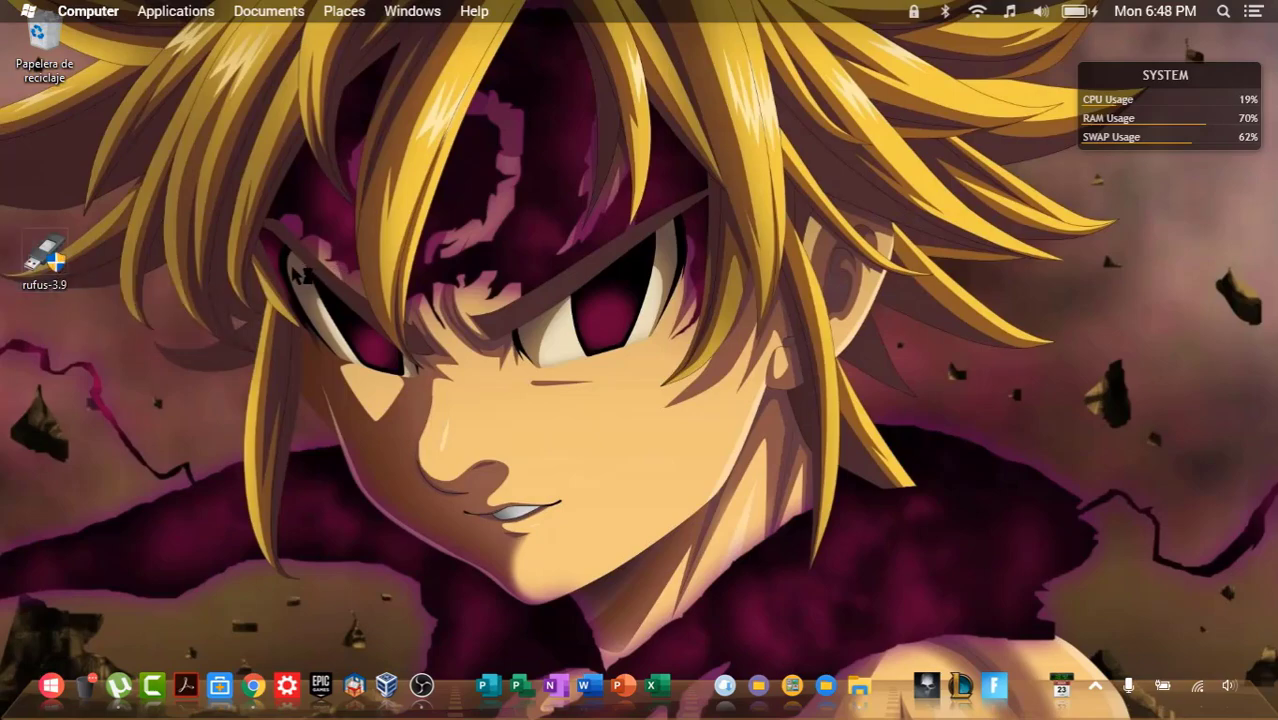
left_click(50, 262)
left_click_drag(690, 44, 679, 93)
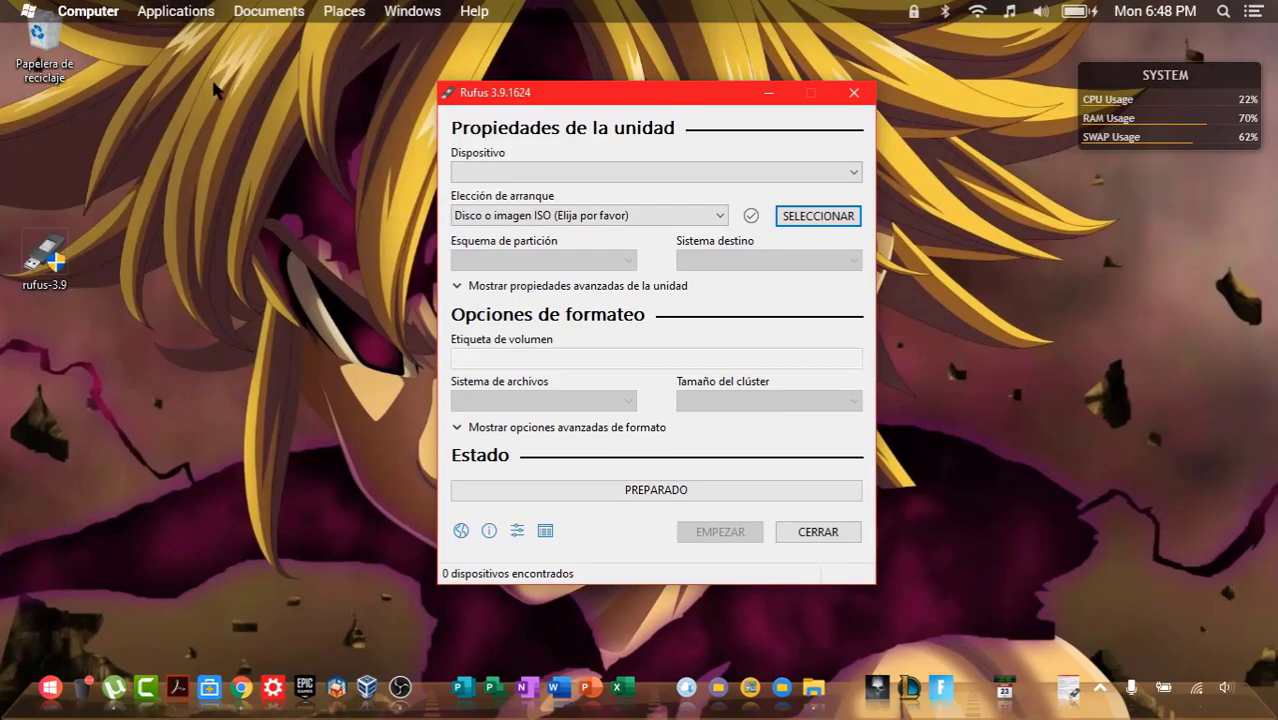
left_click(270, 80)
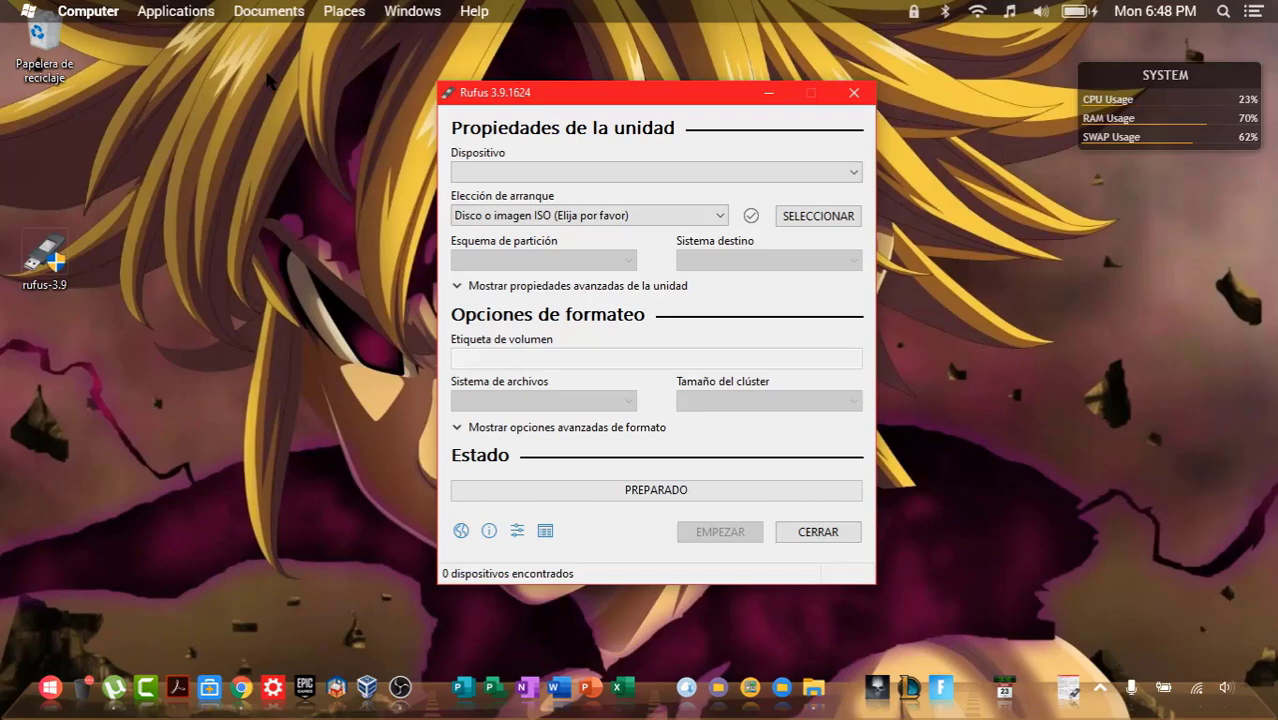
left_click(270, 80)
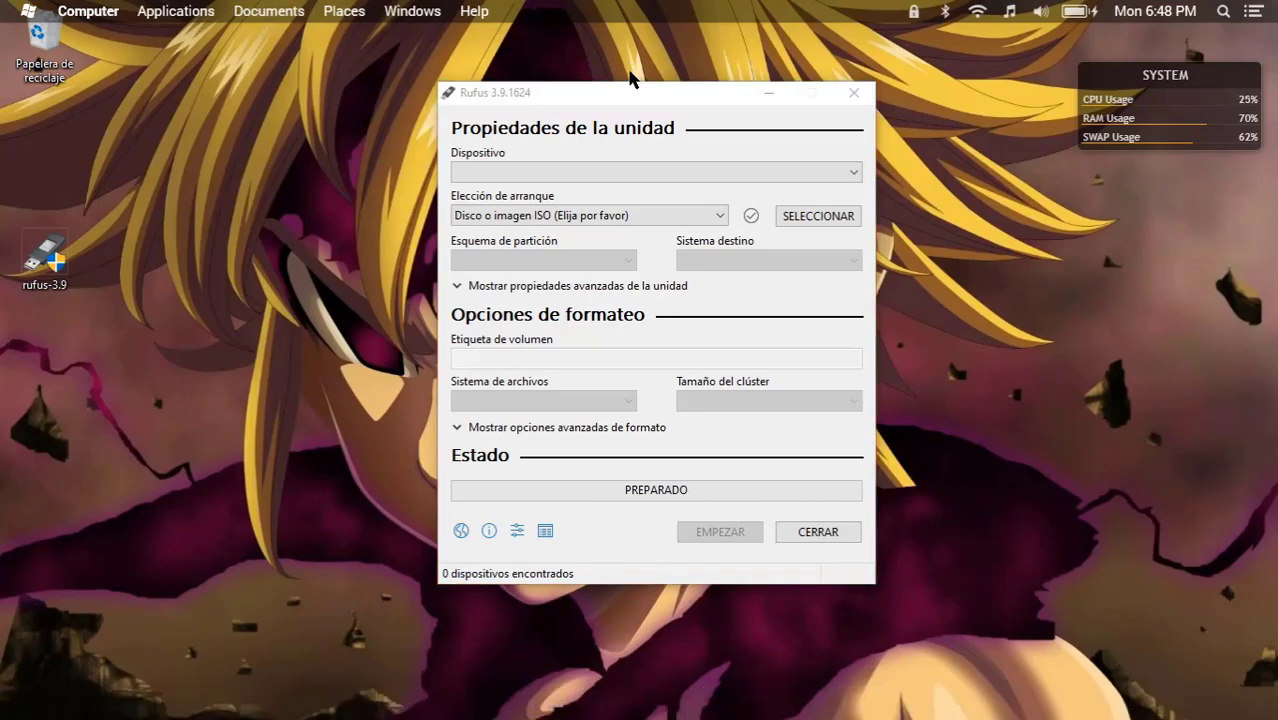
key("super+c")
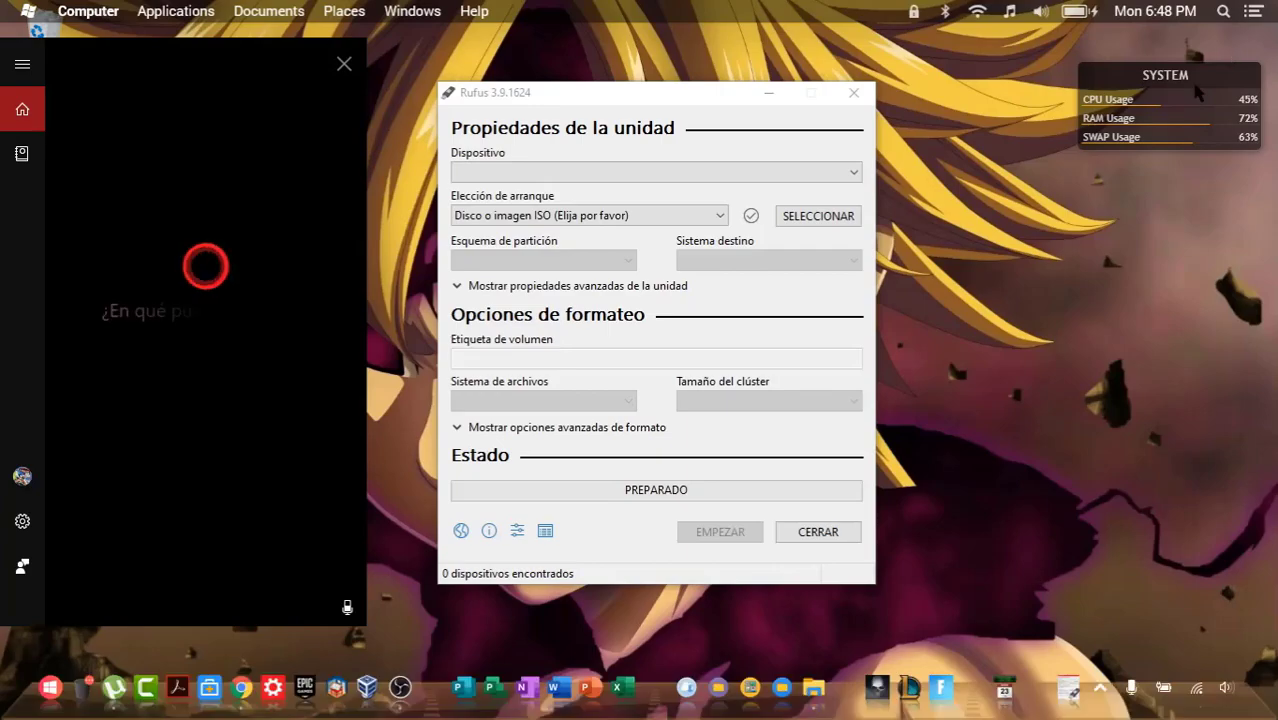
left_click(344, 64)
left_click_drag(1001, 233, 1167, 88)
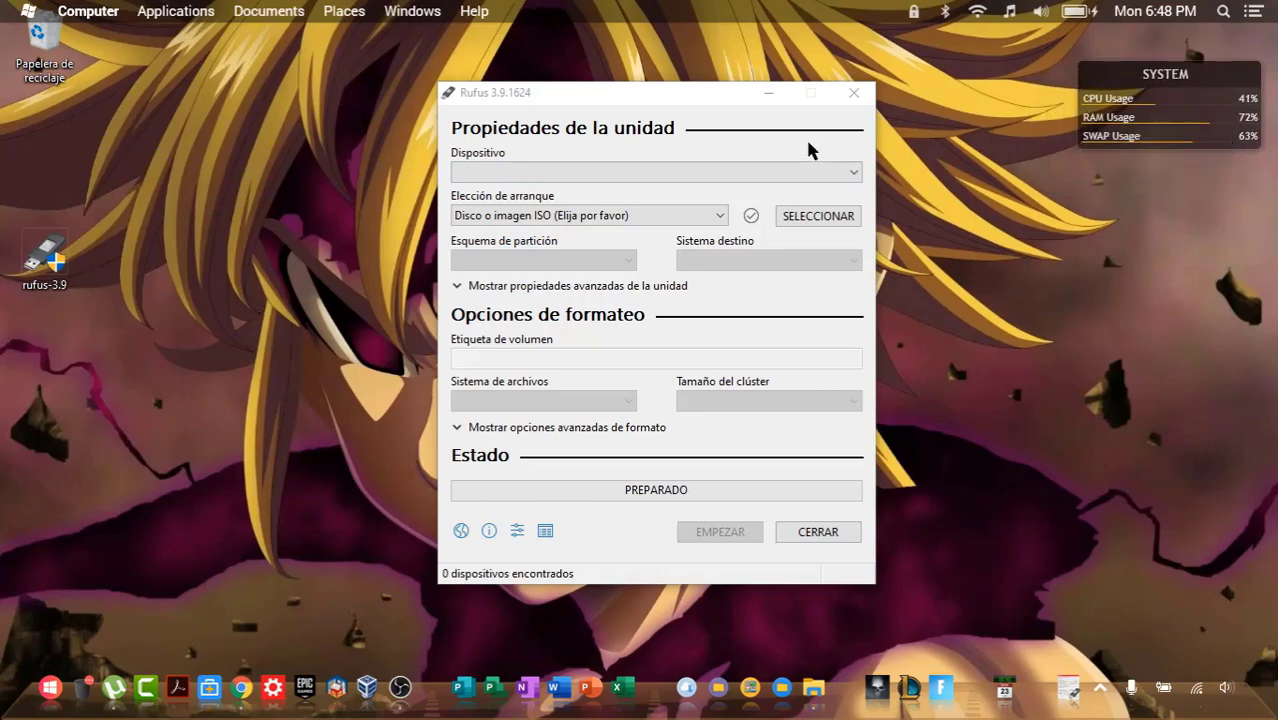
left_click(594, 114)
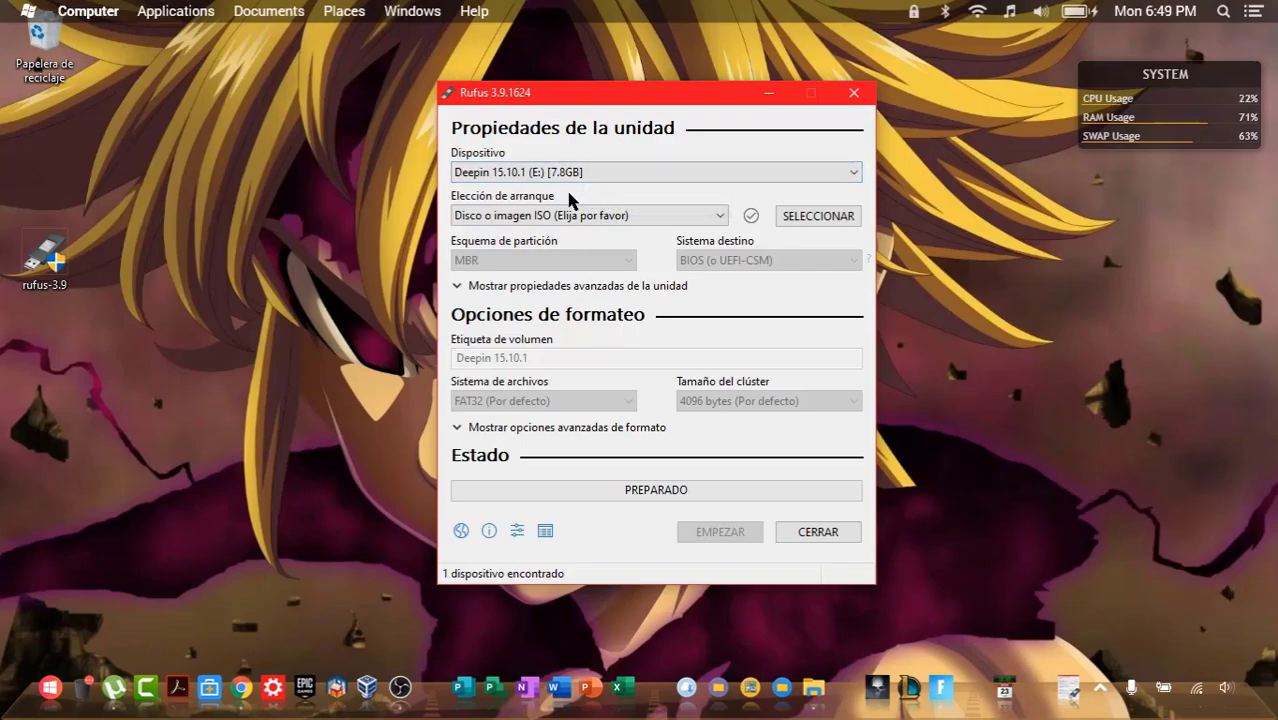
Check the list of target devices, keeping the Deepin 15.10.1 (E:) [7.8GB] drive selected
left_click(714, 176)
left_click(714, 176)
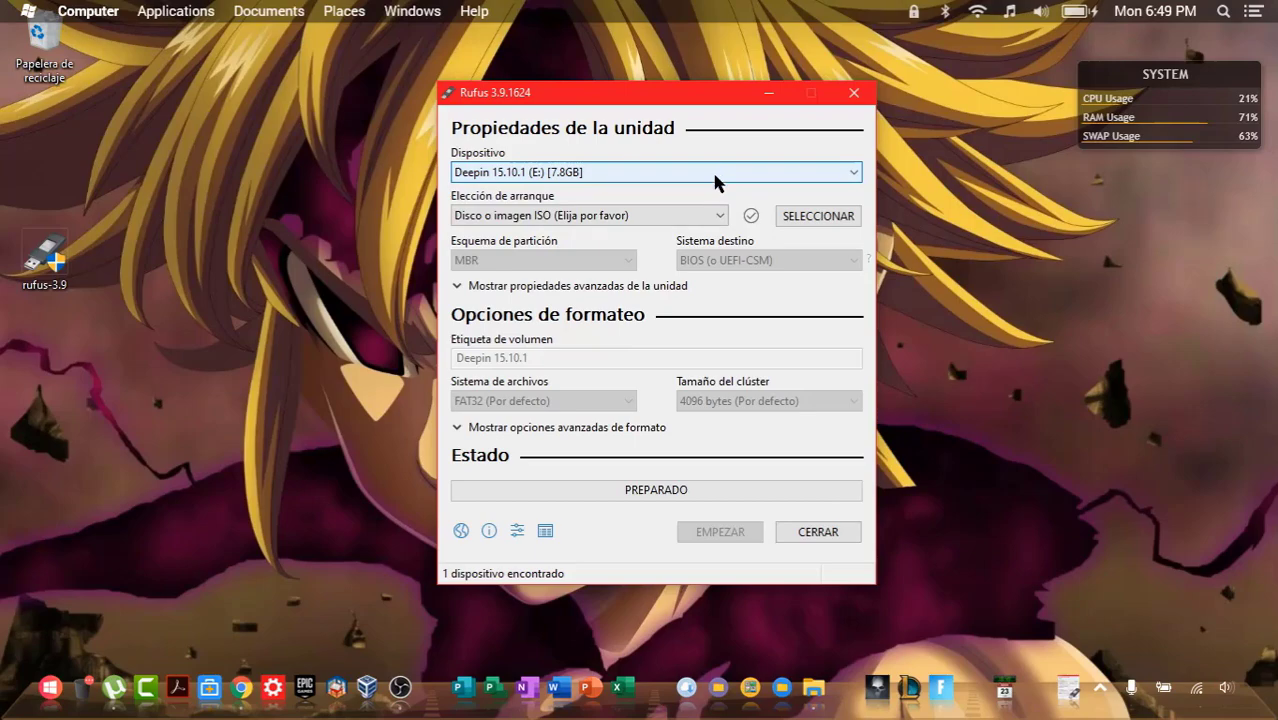
left_click(855, 175)
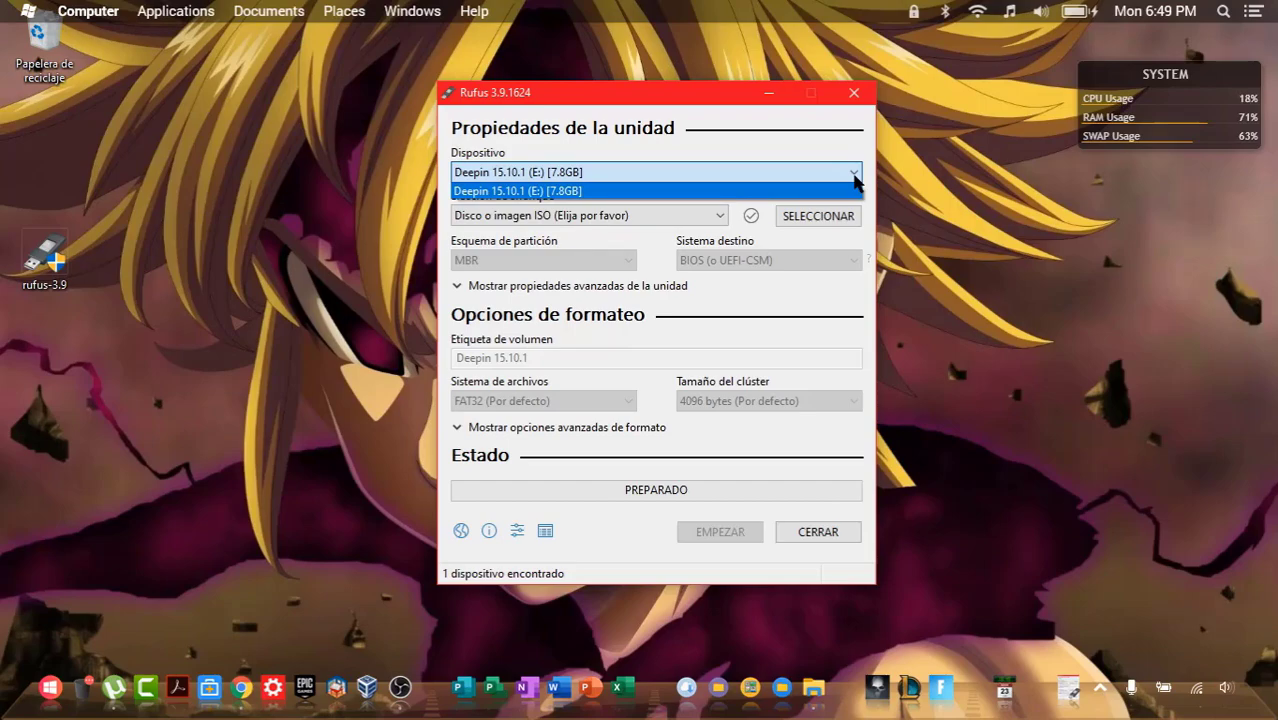
left_click(855, 177)
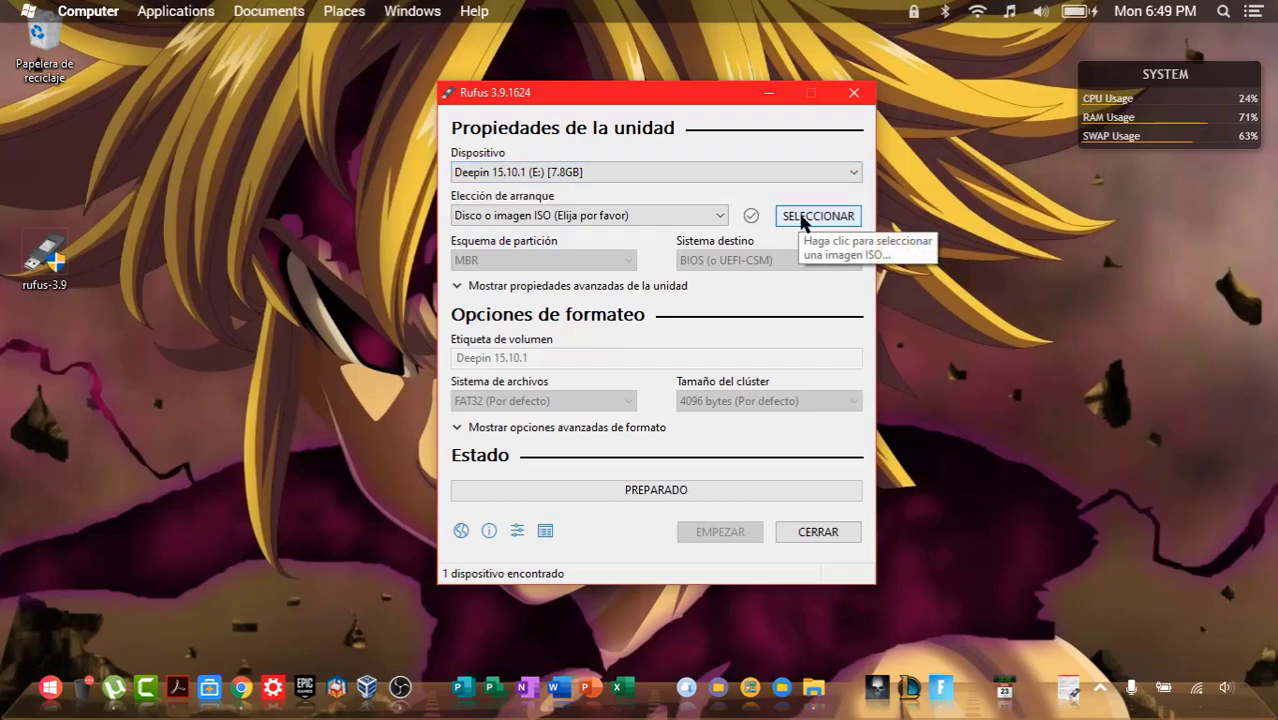
Load the debian-9.9.0-amd64-DVD-1 ISO image from the Descargas folder as the boot selection
left_click(802, 222)
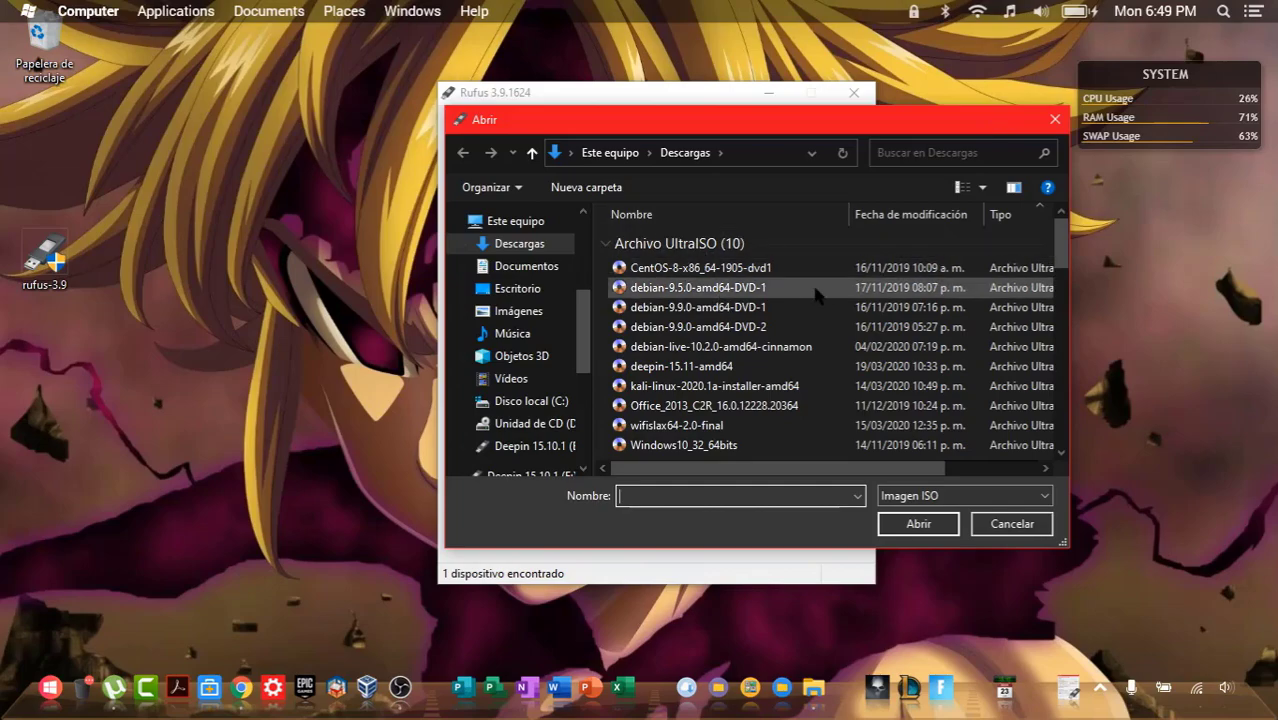
double_click(926, 128)
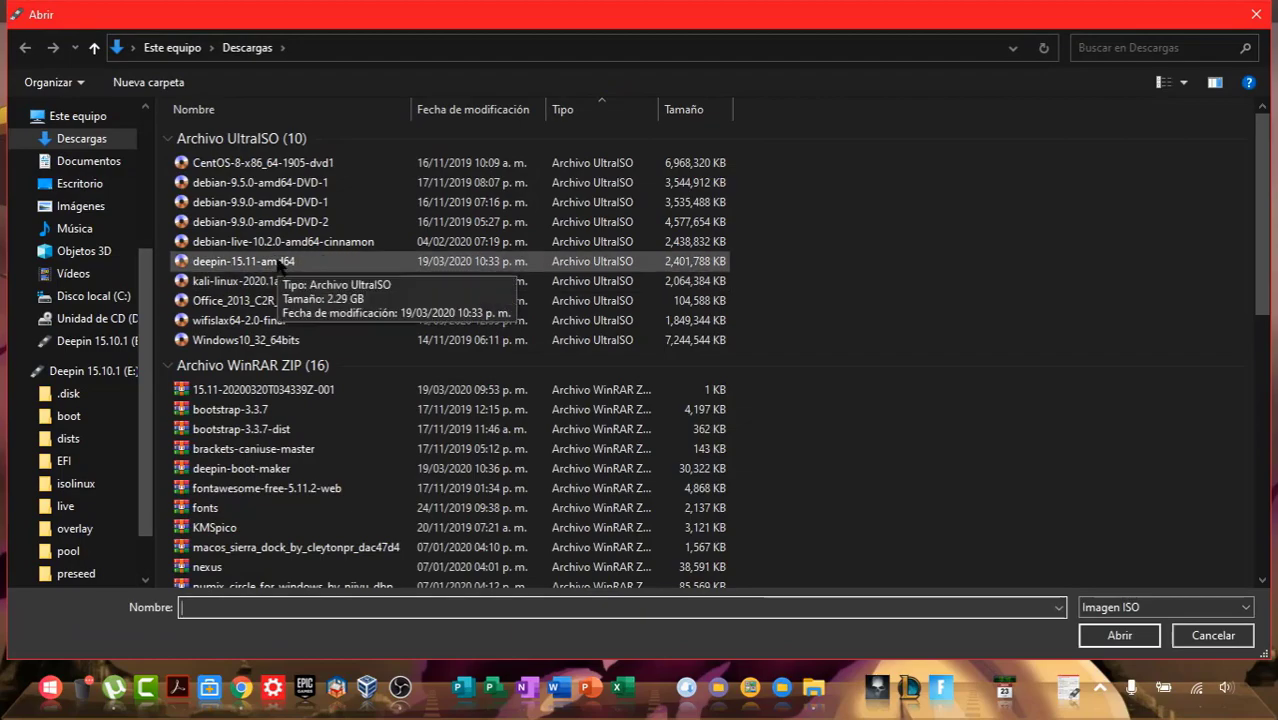
left_click(300, 204)
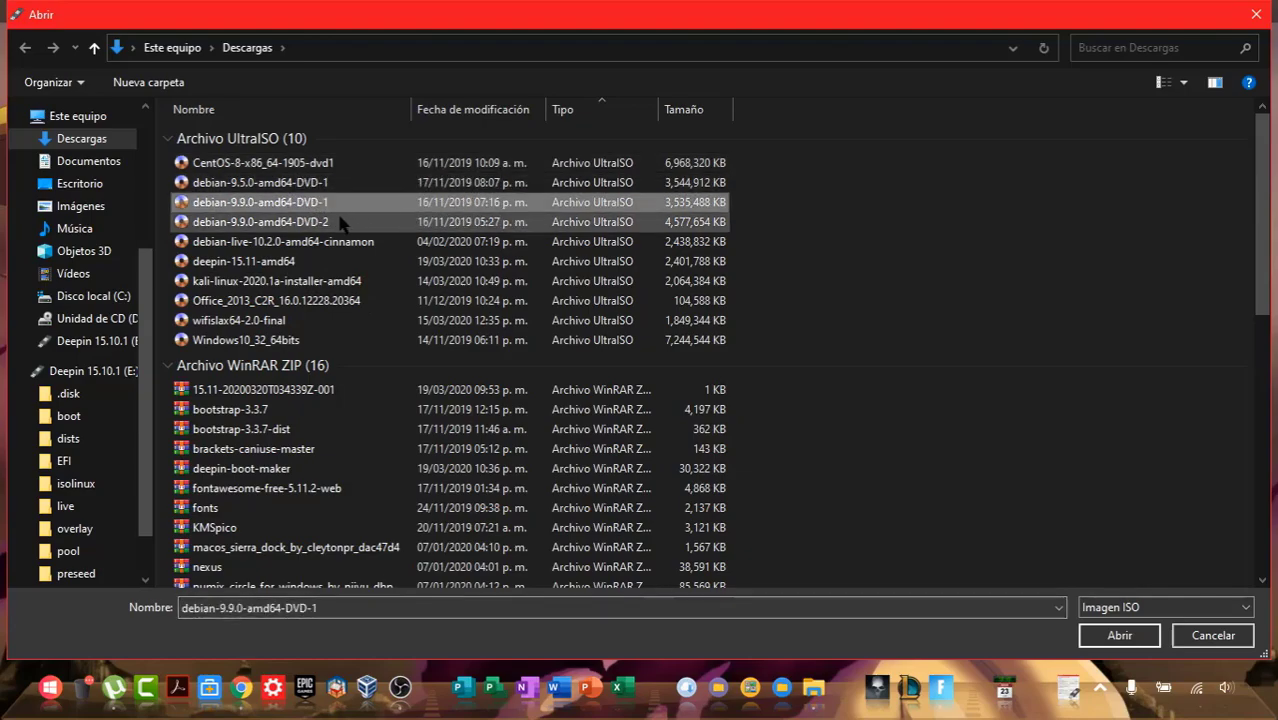
left_click(1129, 641)
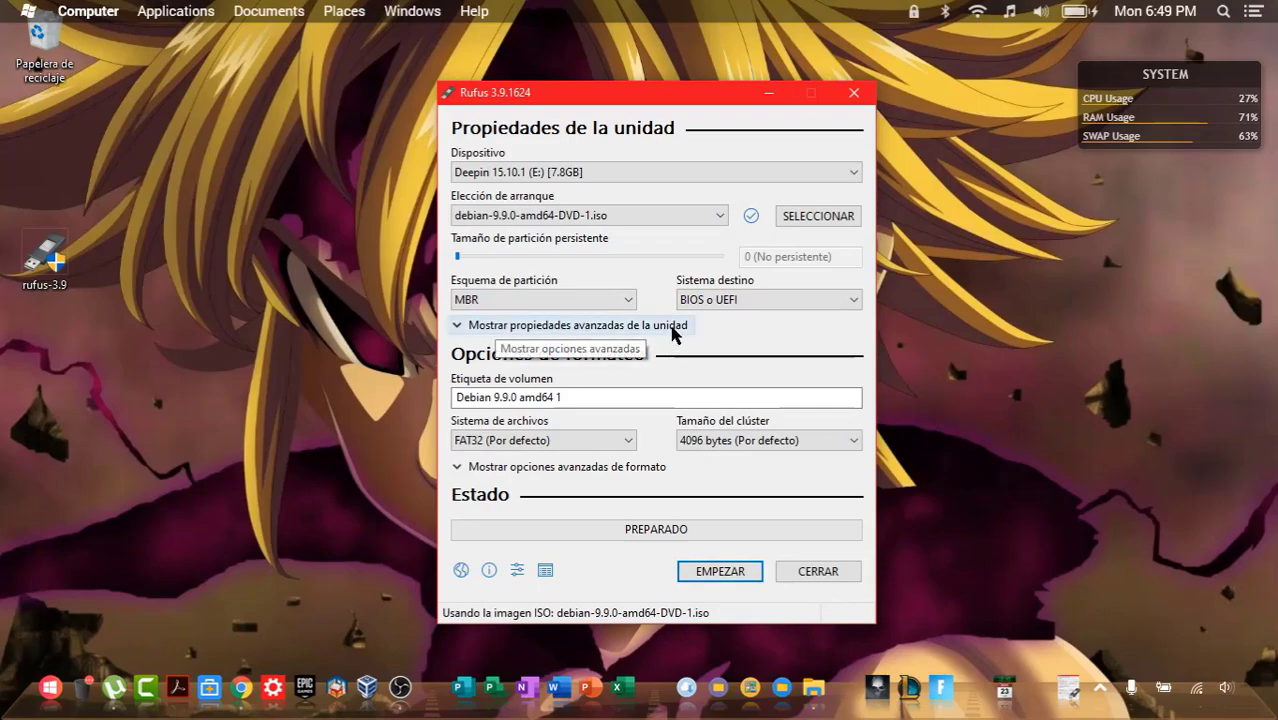
Review the partition scheme, target system, volume label and file system options, keeping MBR, BIOS o UEFI and FAT32
left_click(629, 300)
left_click(632, 312)
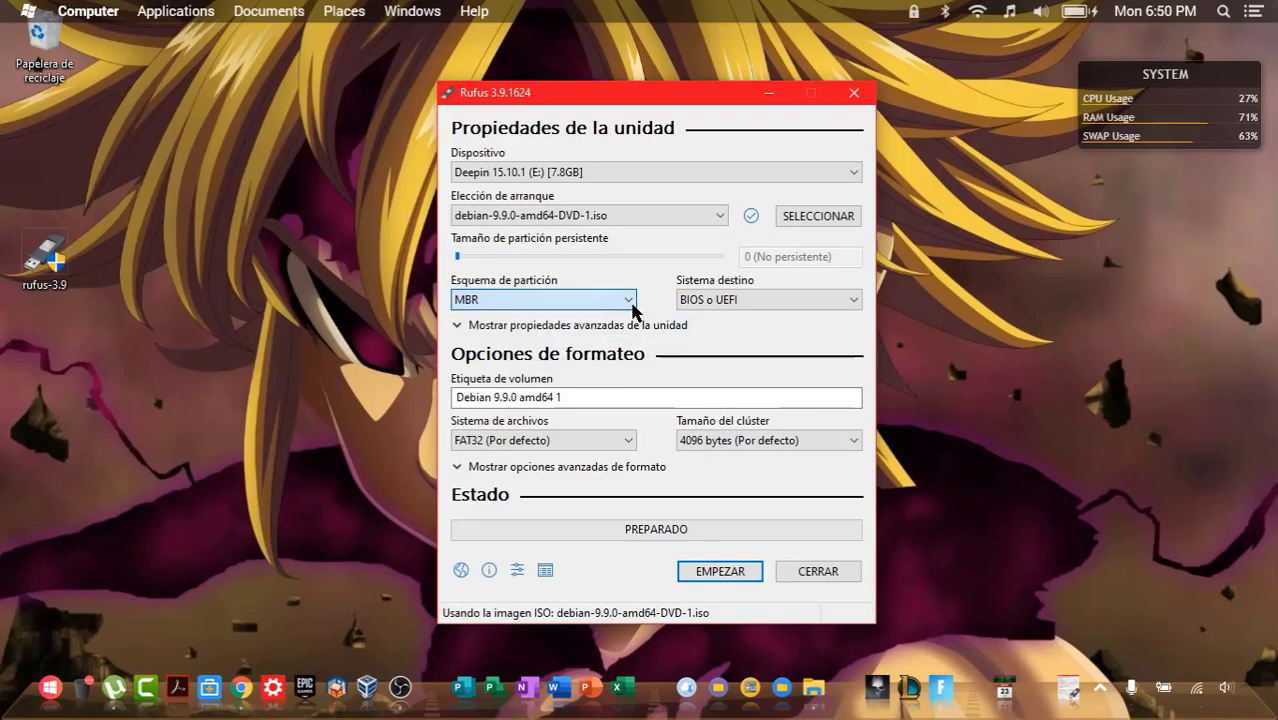
left_click(816, 298)
left_click(819, 302)
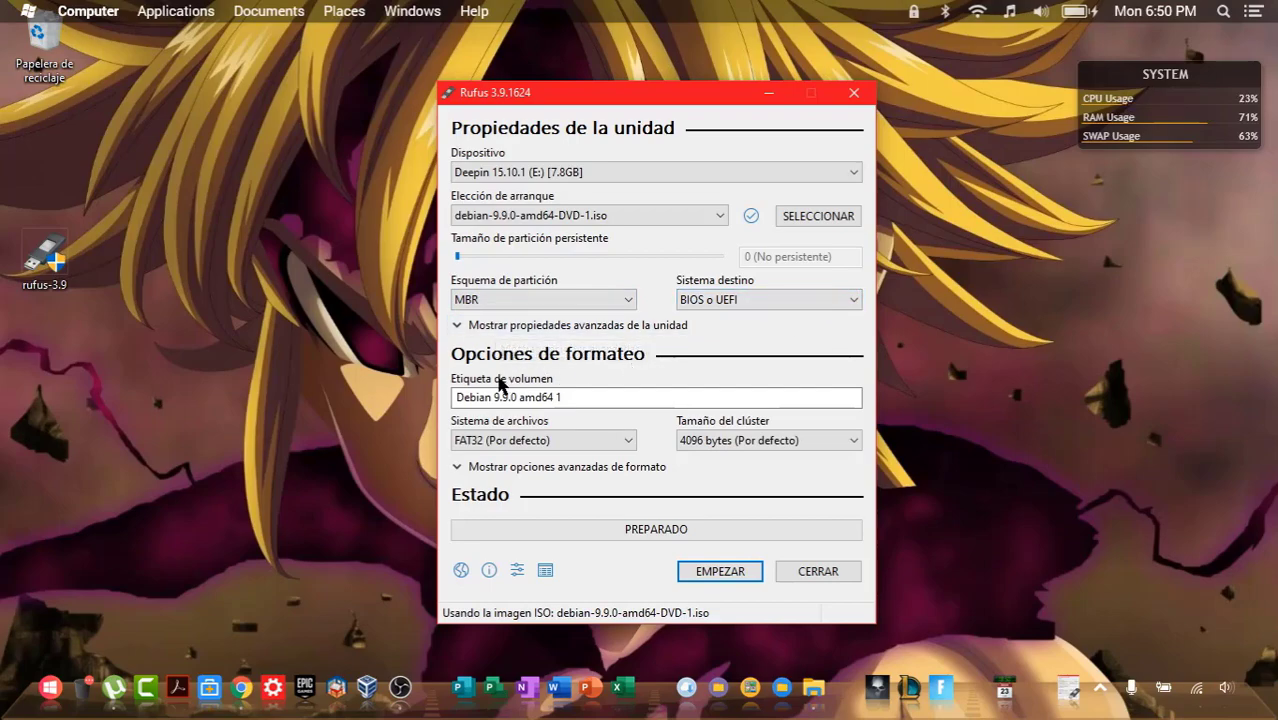
left_click(589, 399)
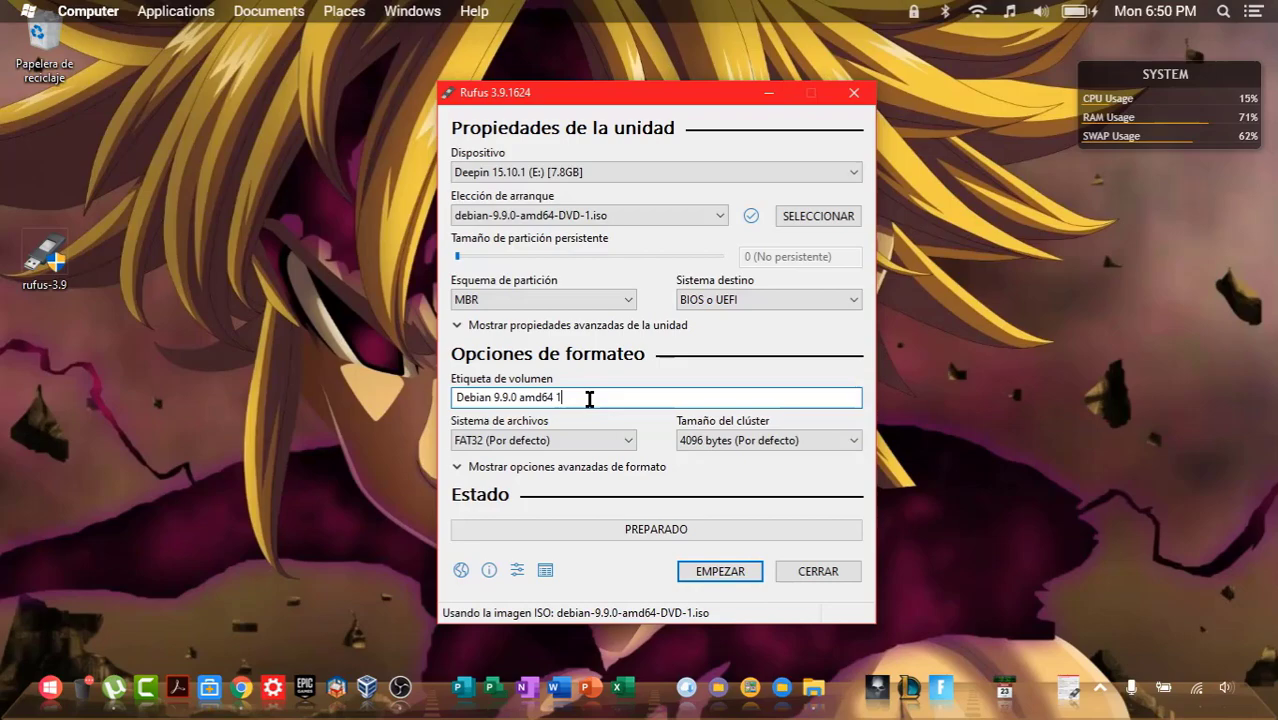
left_click(619, 441)
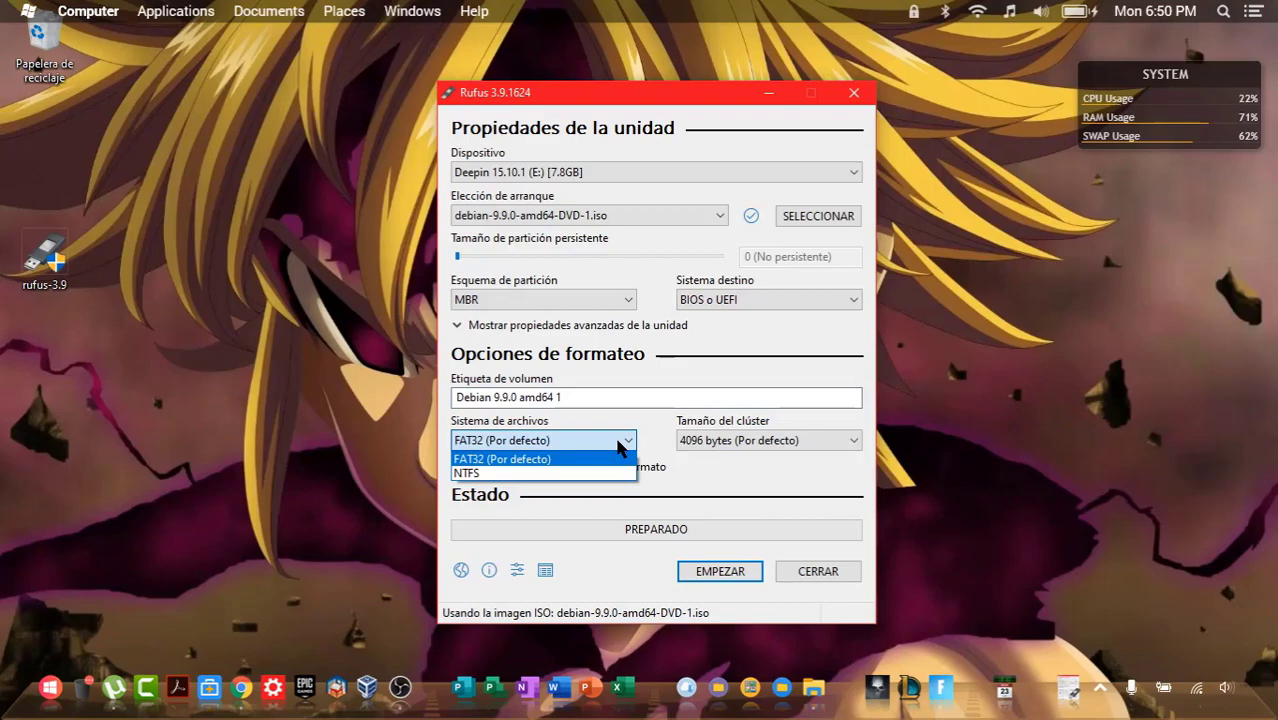
left_click(617, 440)
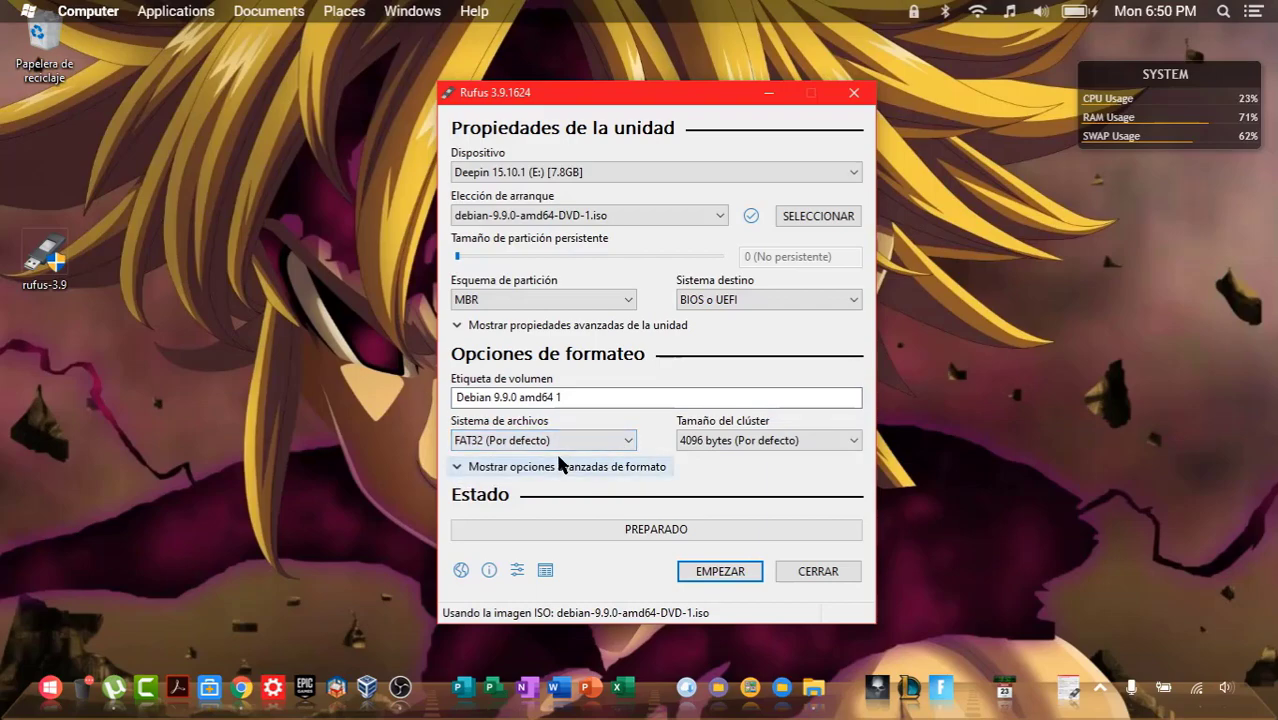
Start writing the Debian image to the drive, accepting the Syslinux download, ISO image mode and data erasure, and close the drive's folder window
left_click(707, 576)
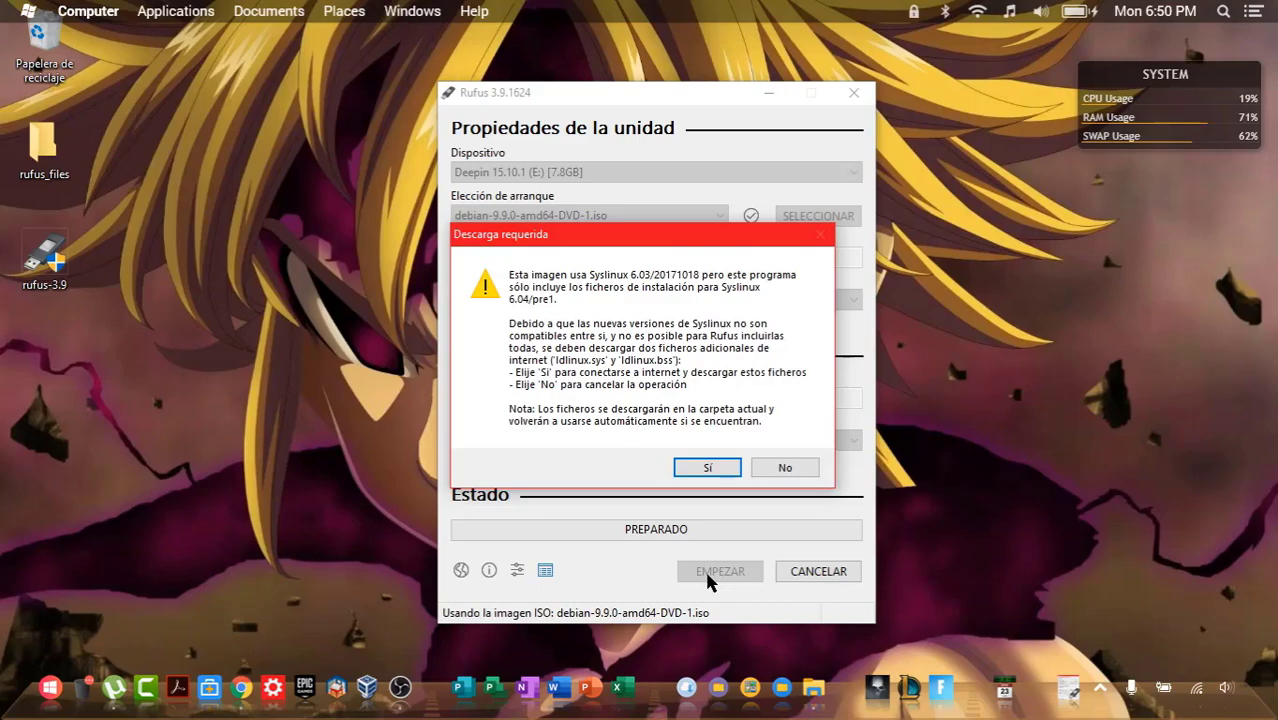
left_click(715, 469)
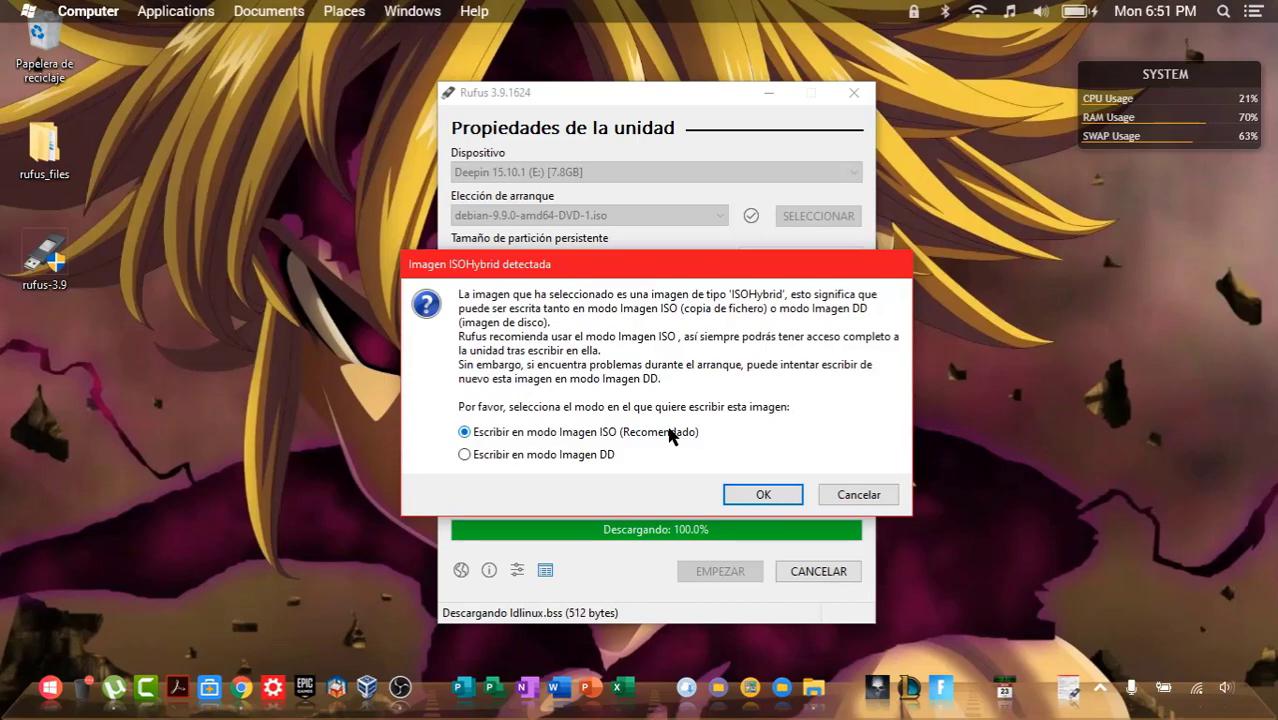
left_click(762, 496)
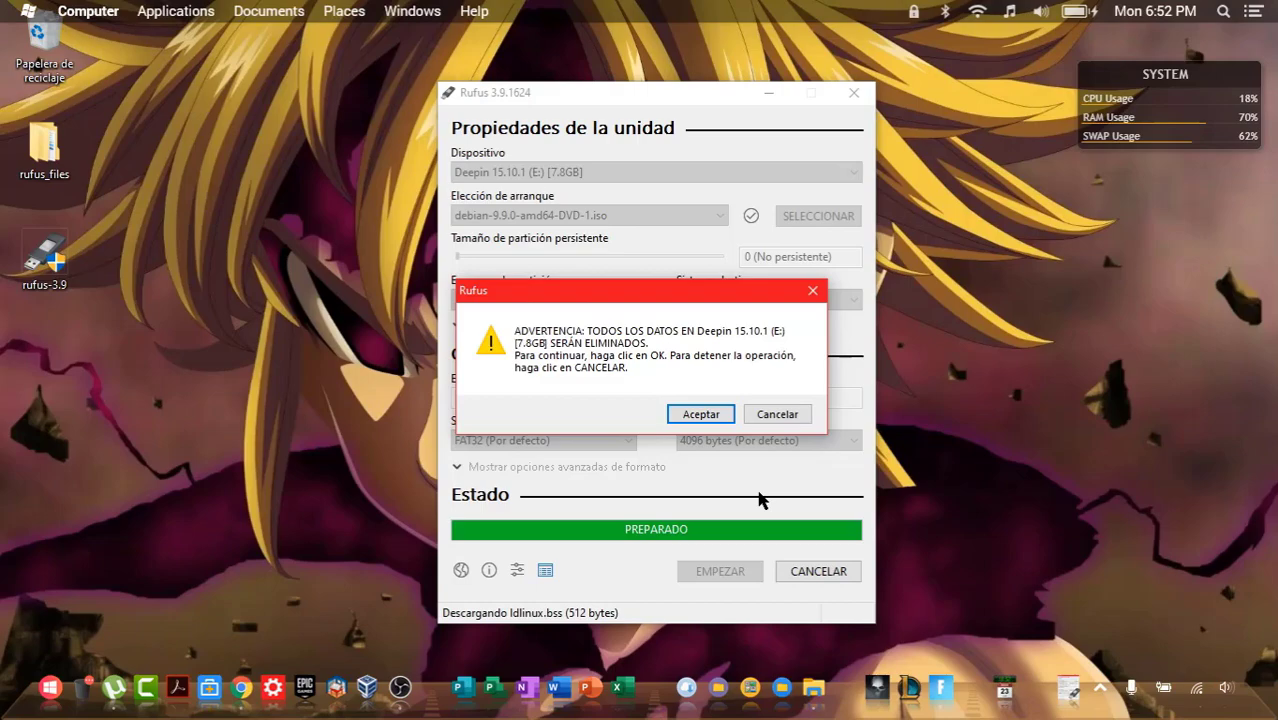
left_click(700, 414)
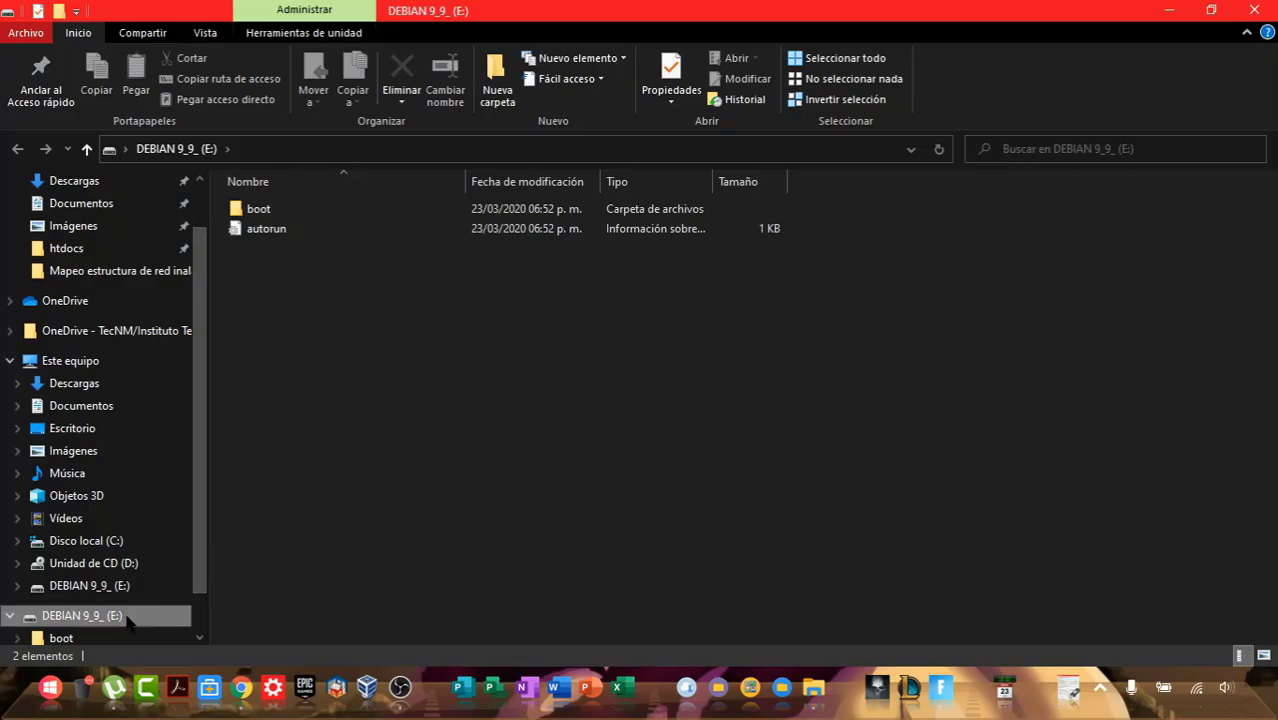
left_click(1253, 12)
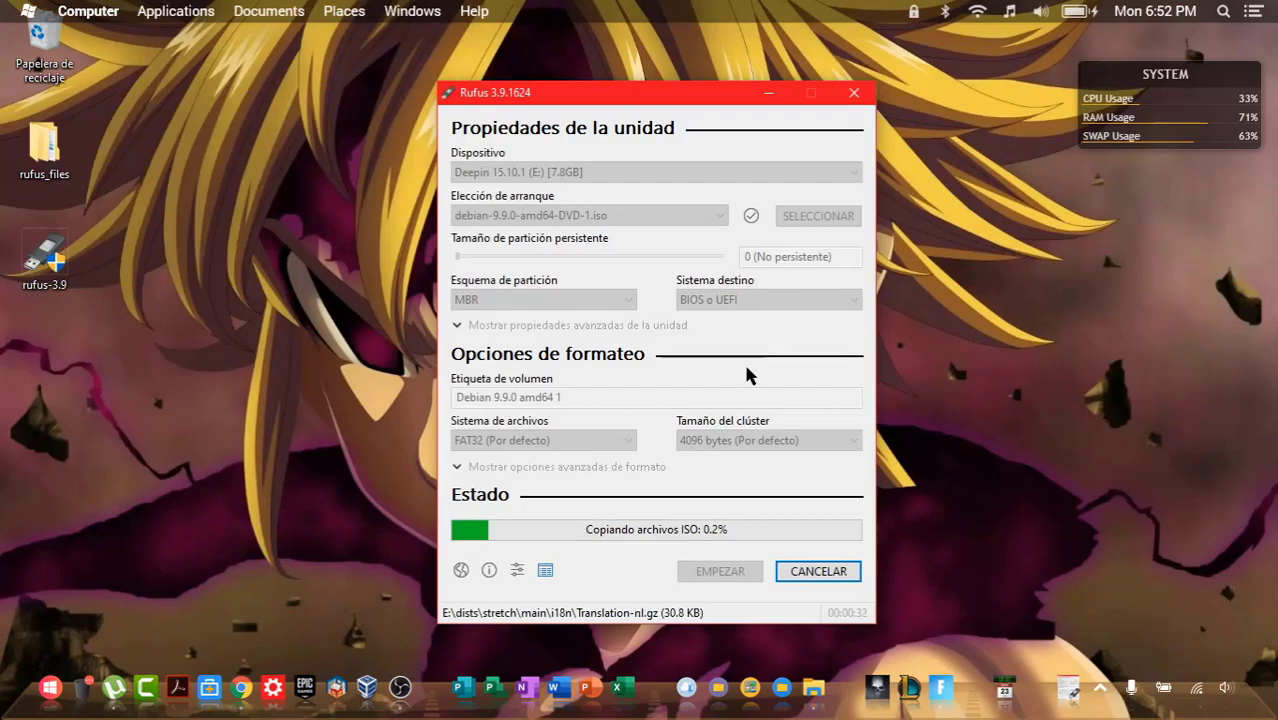